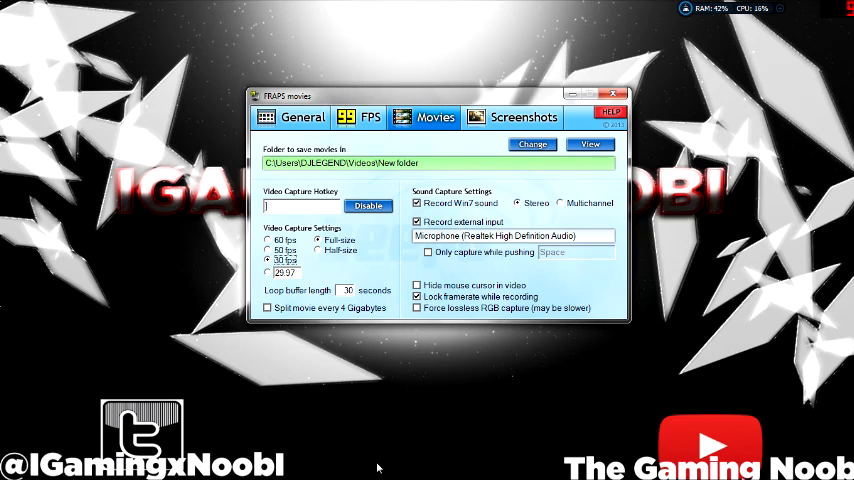
# Bring the PSNDL folder window to the front from the taskbar
pyautogui.click(220, 405)
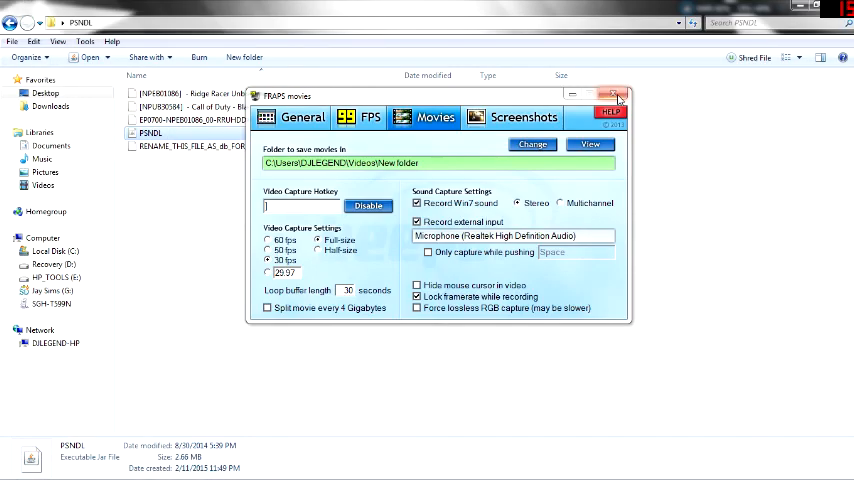
# Minimise FRAPS, browse the PSNDL folder's package files, and launch the PSNDL jar
pyautogui.click(572, 97)
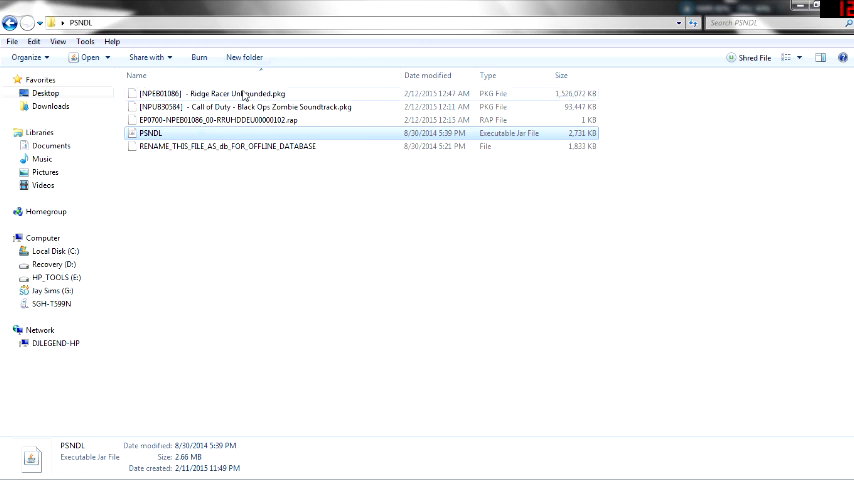
pyautogui.click(243, 94)
pyautogui.press('Down')
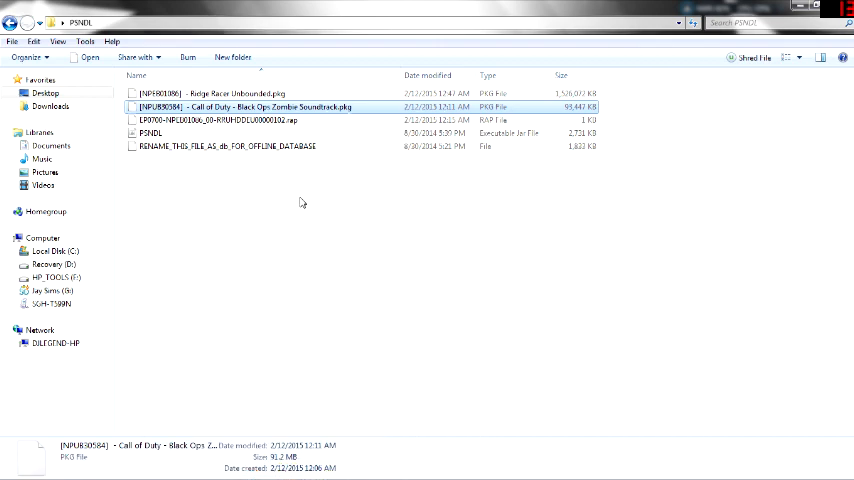
pyautogui.doubleClick(198, 133)
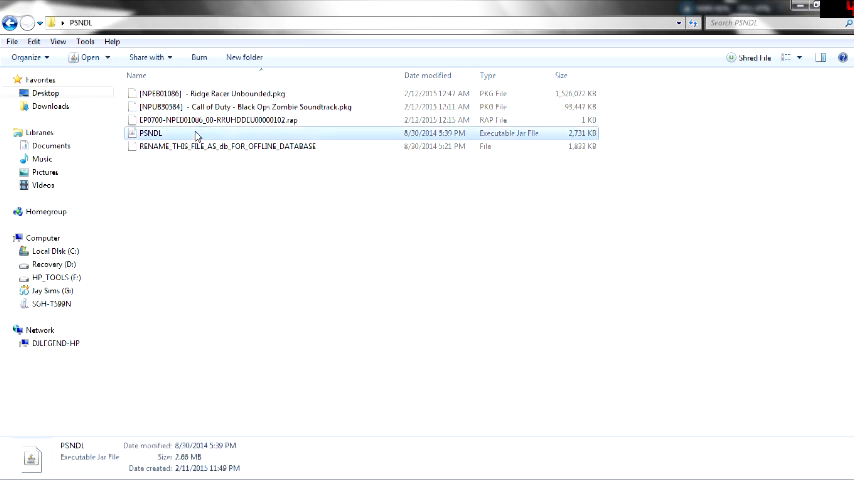
# Start PSNDL, view the 007 GoldenEye entry, and widen the Title column
pyautogui.doubleClick(196, 135)
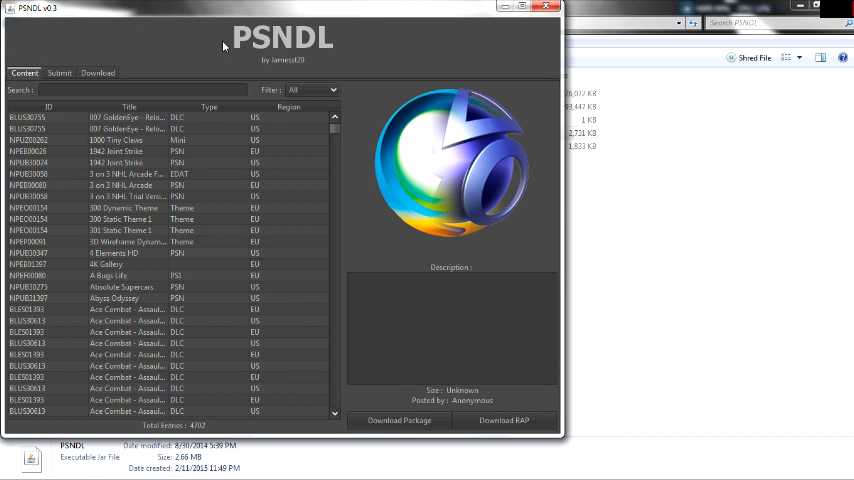
pyautogui.click(211, 129)
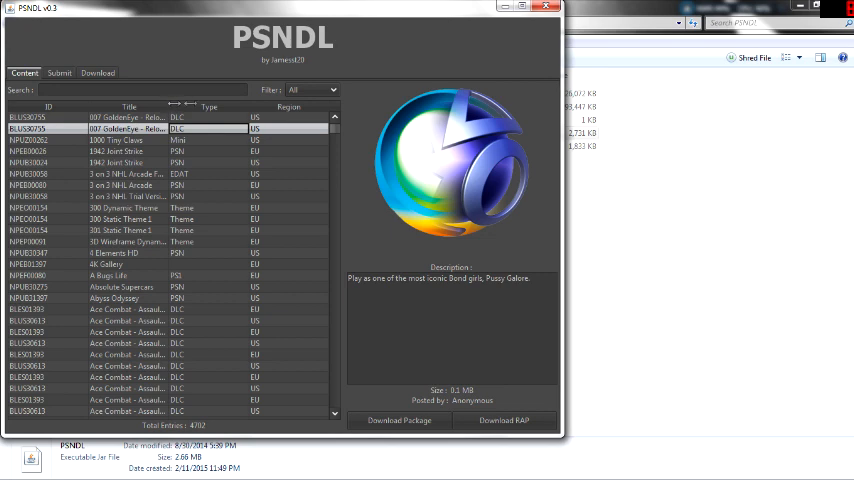
pyautogui.moveTo(170, 105); pyautogui.dragTo(212, 109)
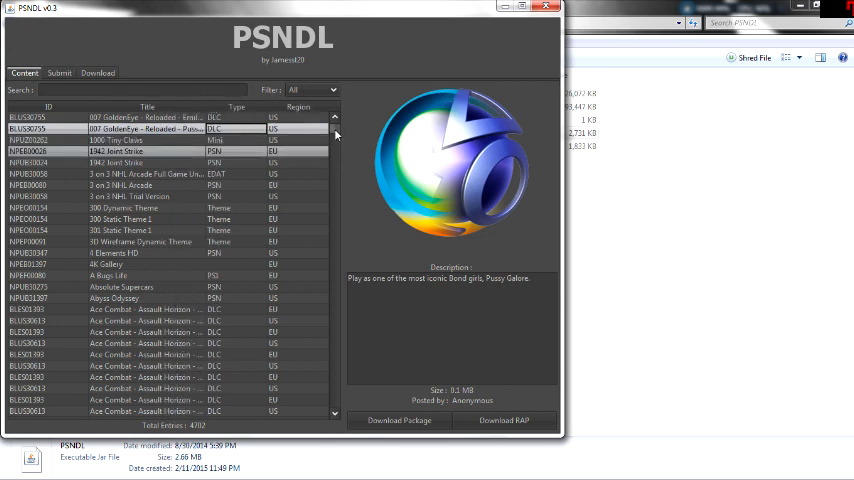
# Scroll to the Burnout entries and select Big Surf Island, then Burnout CRASH
pyautogui.click(338, 152)
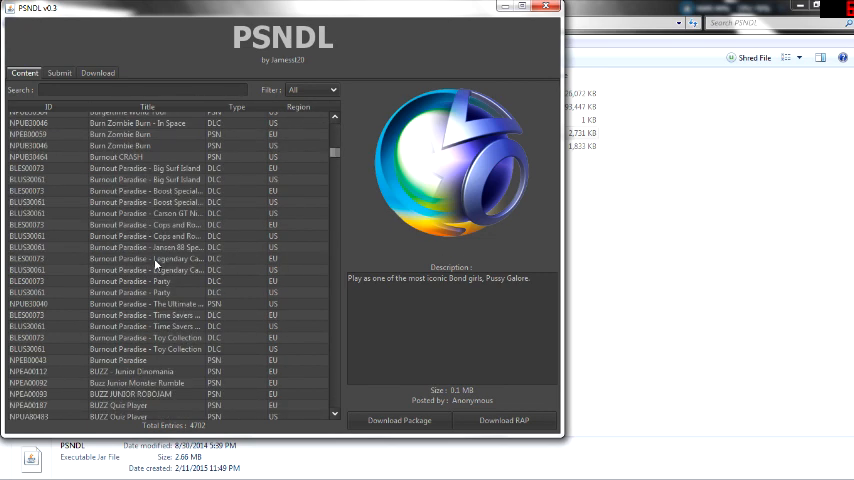
pyautogui.click(157, 268)
pyautogui.click(168, 168)
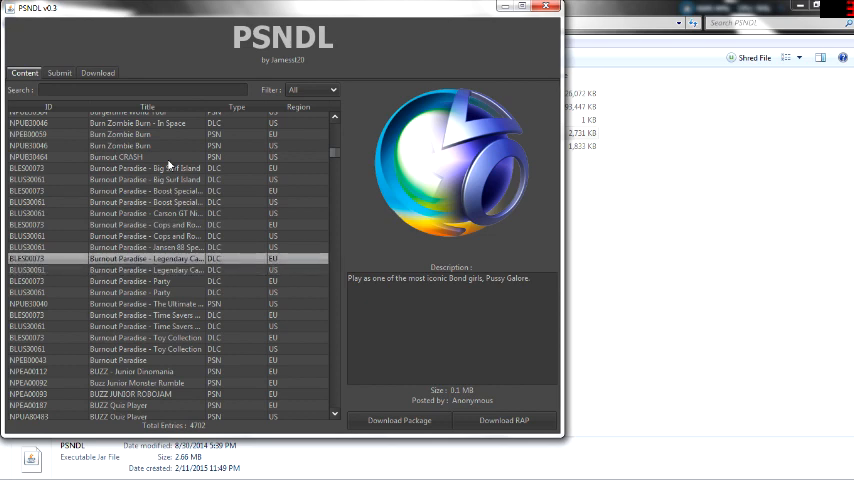
pyautogui.click(168, 160)
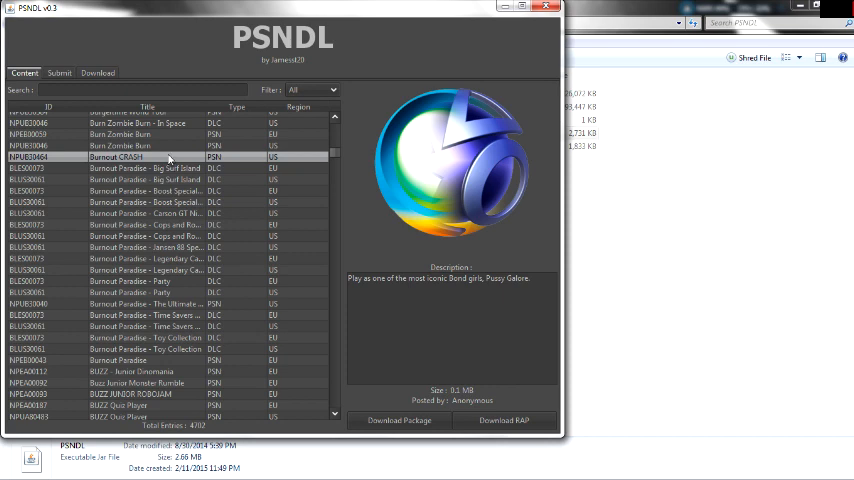
pyautogui.click(120, 146)
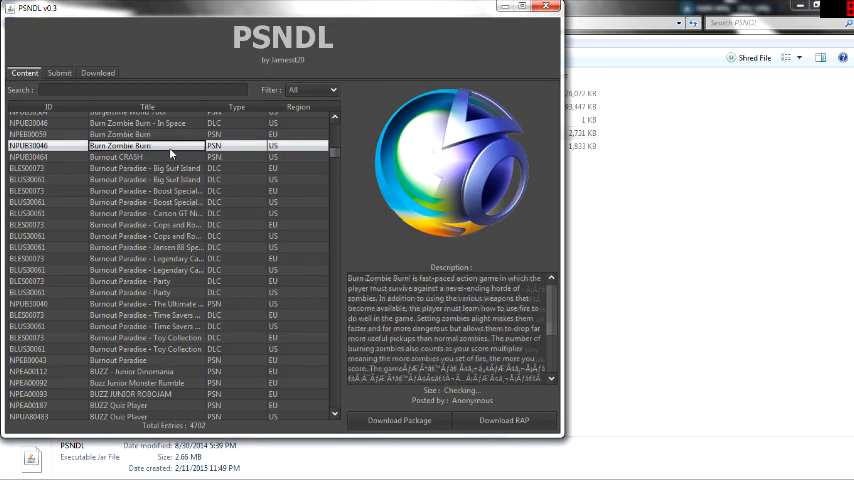
pyautogui.moveTo(335, 157); pyautogui.dragTo(335, 163)
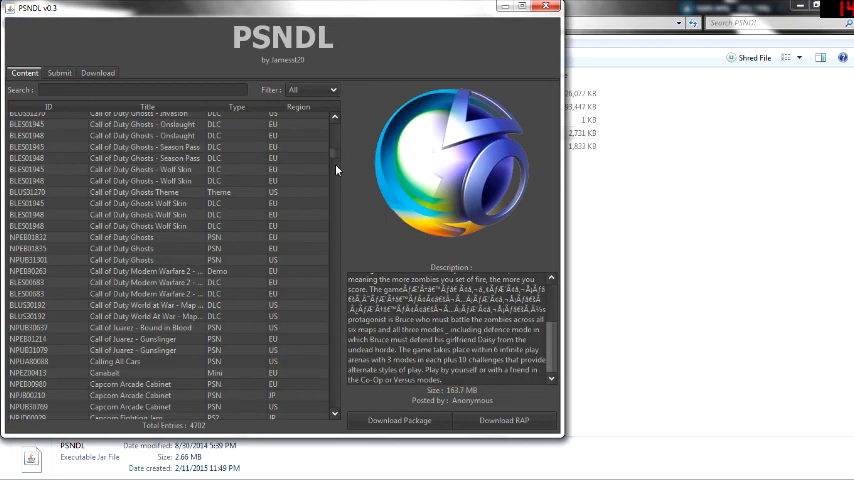
pyautogui.scroll(-5, 213, 258)
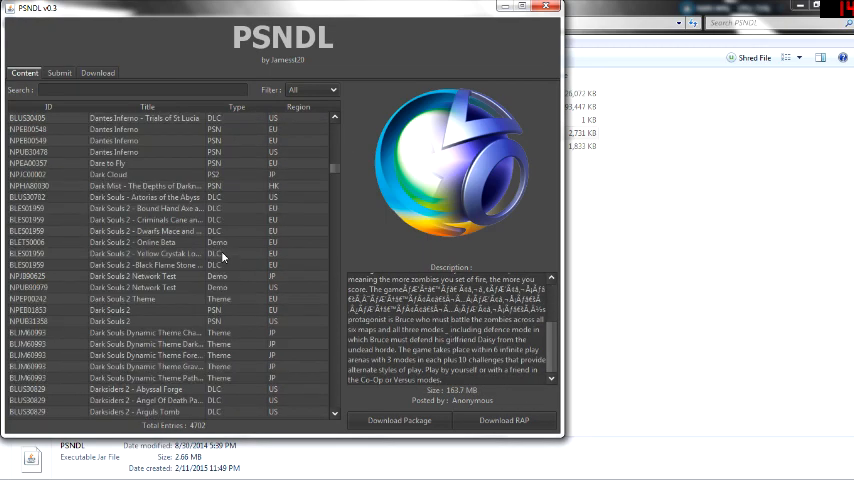
pyautogui.click(222, 254)
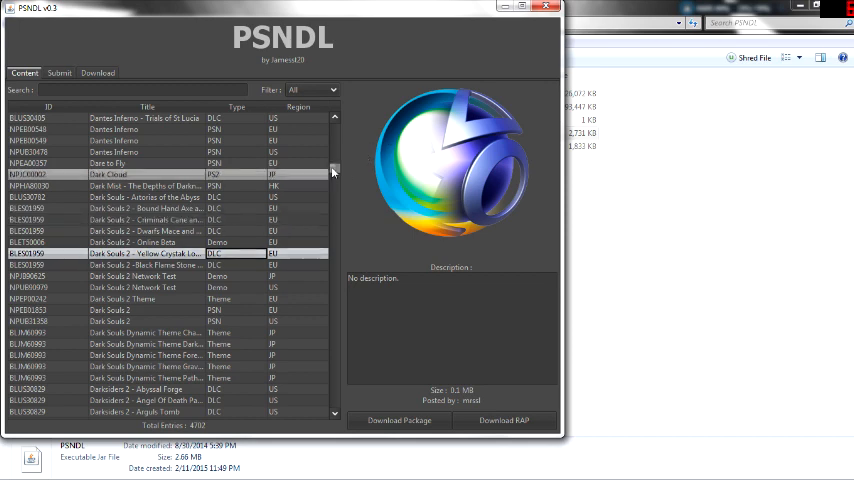
pyautogui.click(312, 90)
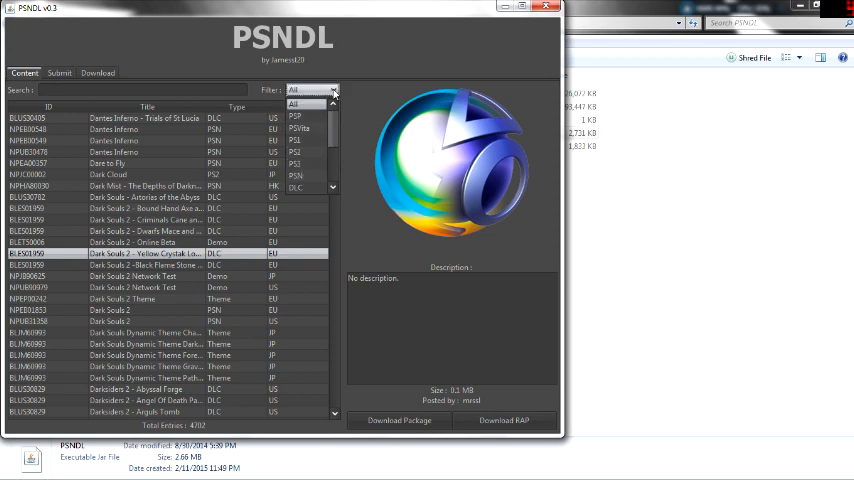
pyautogui.moveTo(334, 112); pyautogui.dragTo(336, 145)
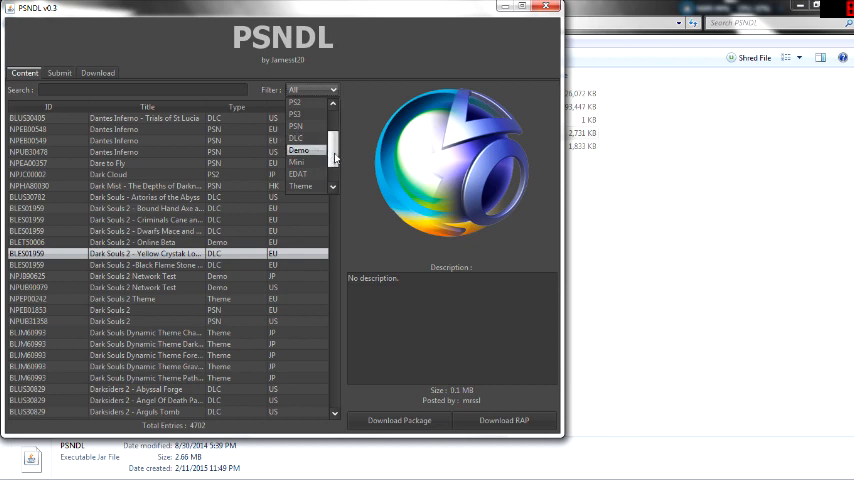
pyautogui.moveTo(335, 150); pyautogui.dragTo(335, 175)
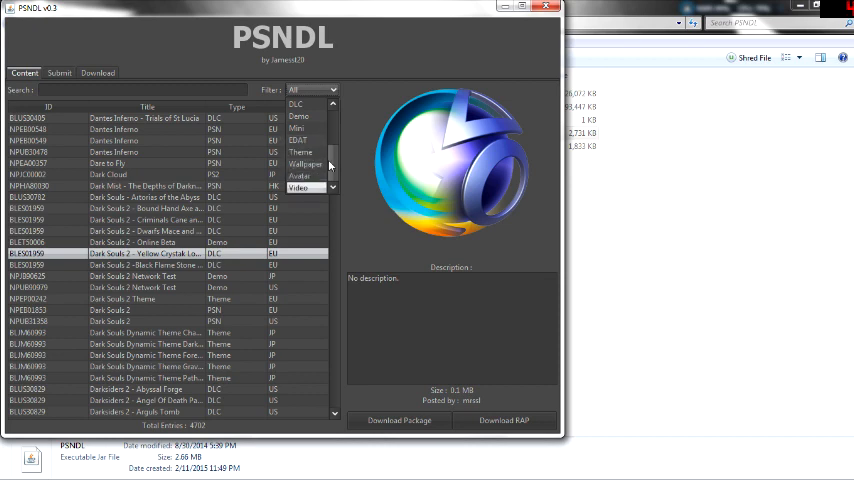
pyautogui.press('Escape')
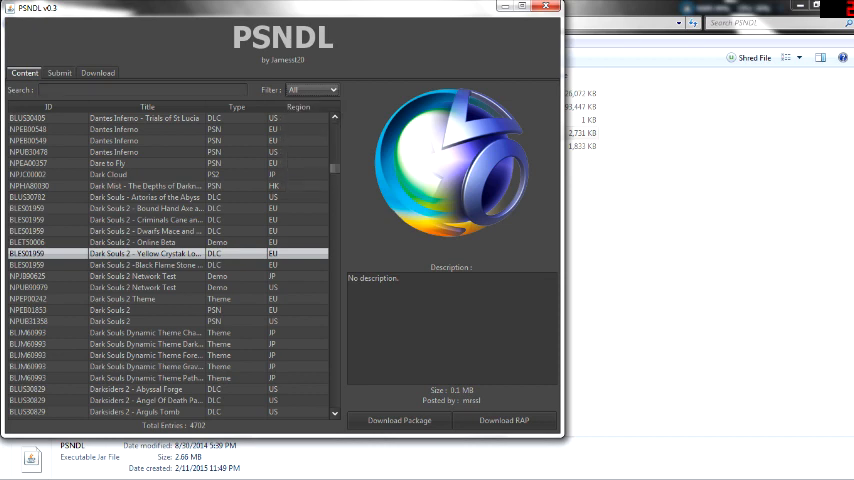